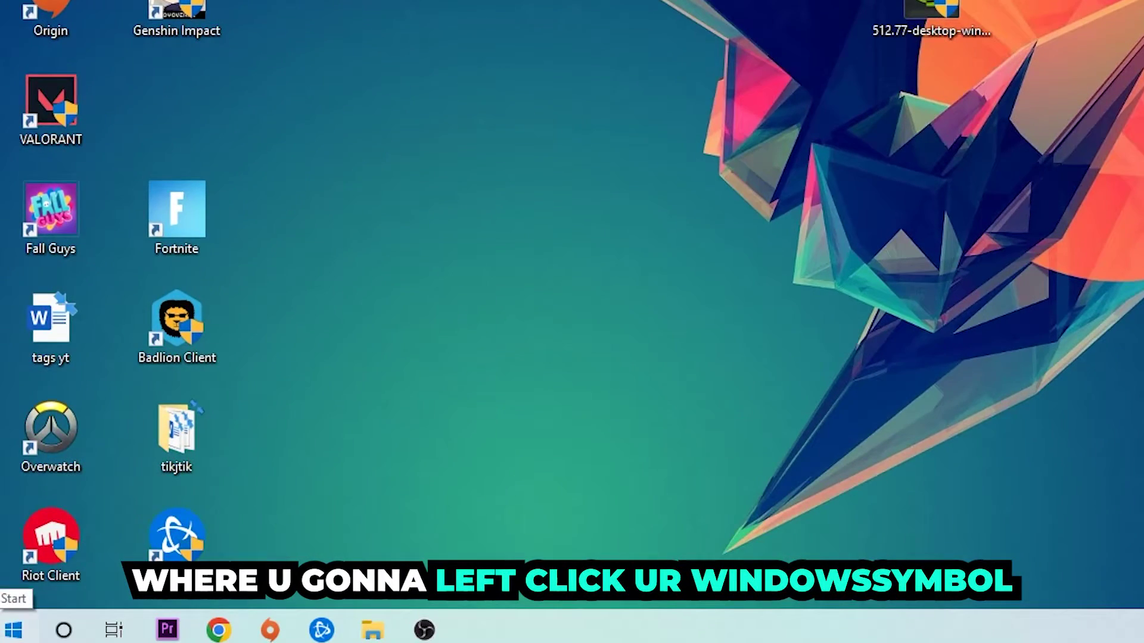
Find Windows Defender Firewall via Start search for 'wind' and launch it.
left_click(12, 630)
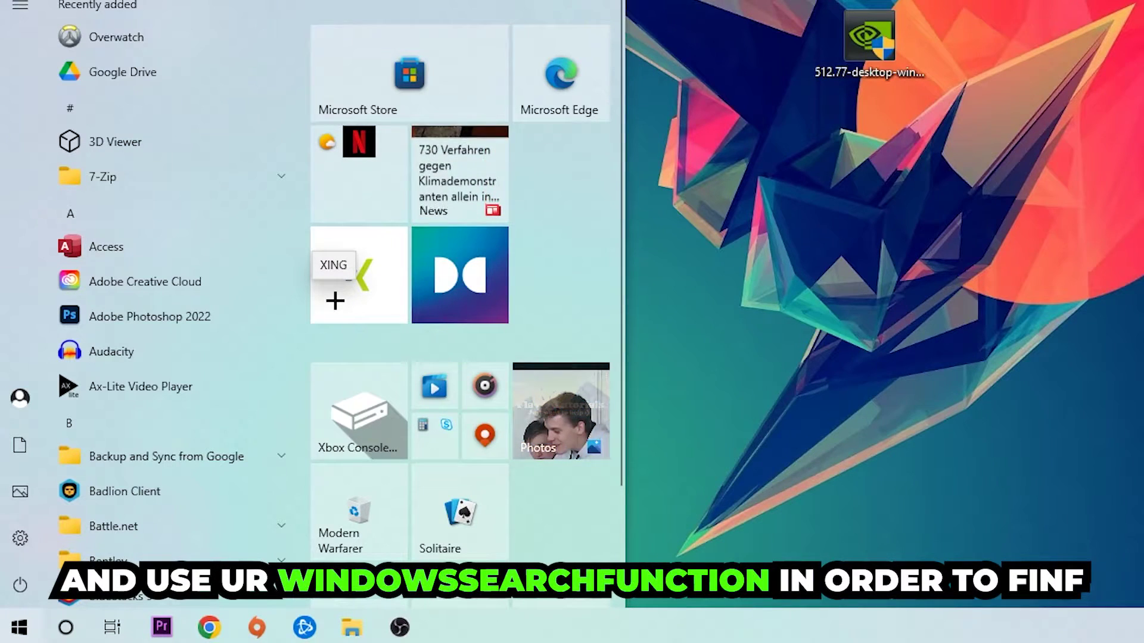
type("wind")
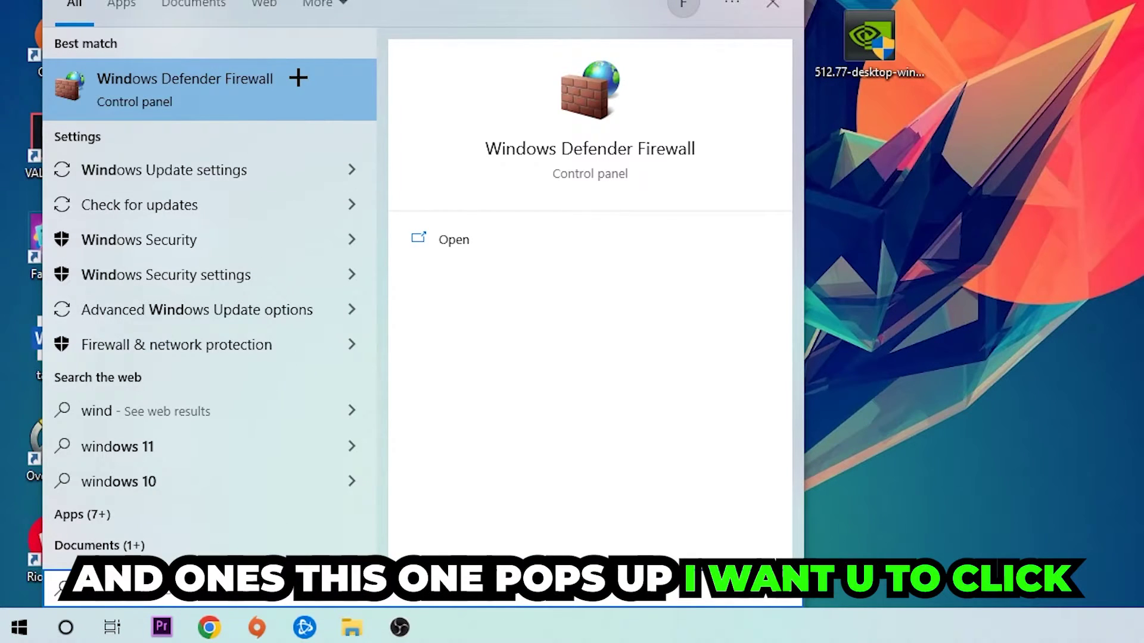
left_click(288, 112)
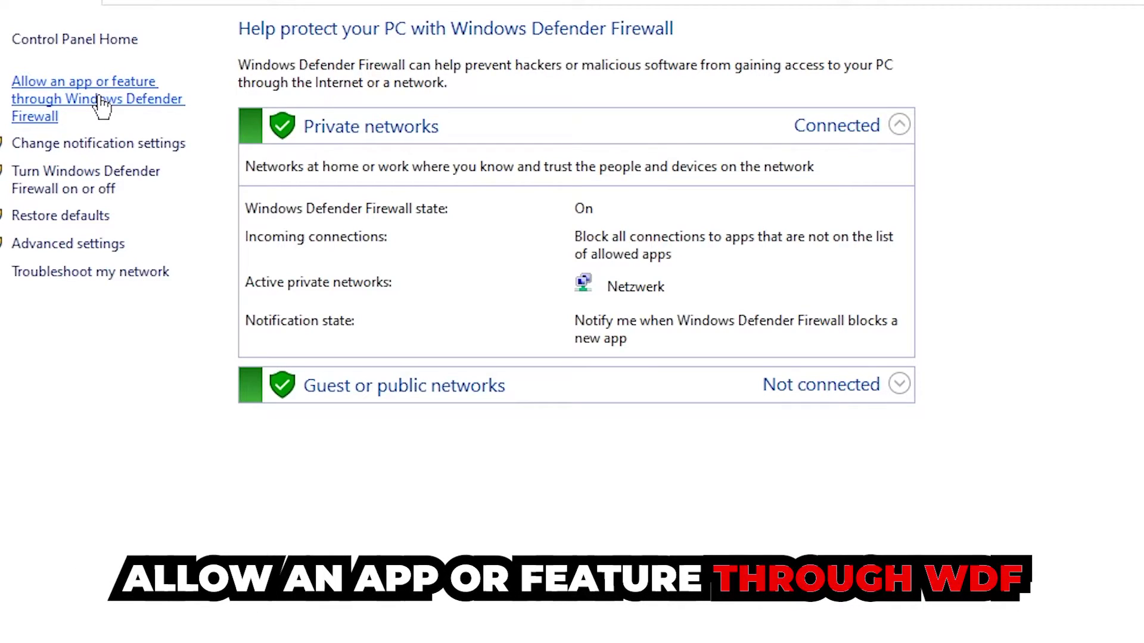
Show the apps allowed through the firewall and enable Change settings to edit the list.
left_click(103, 106)
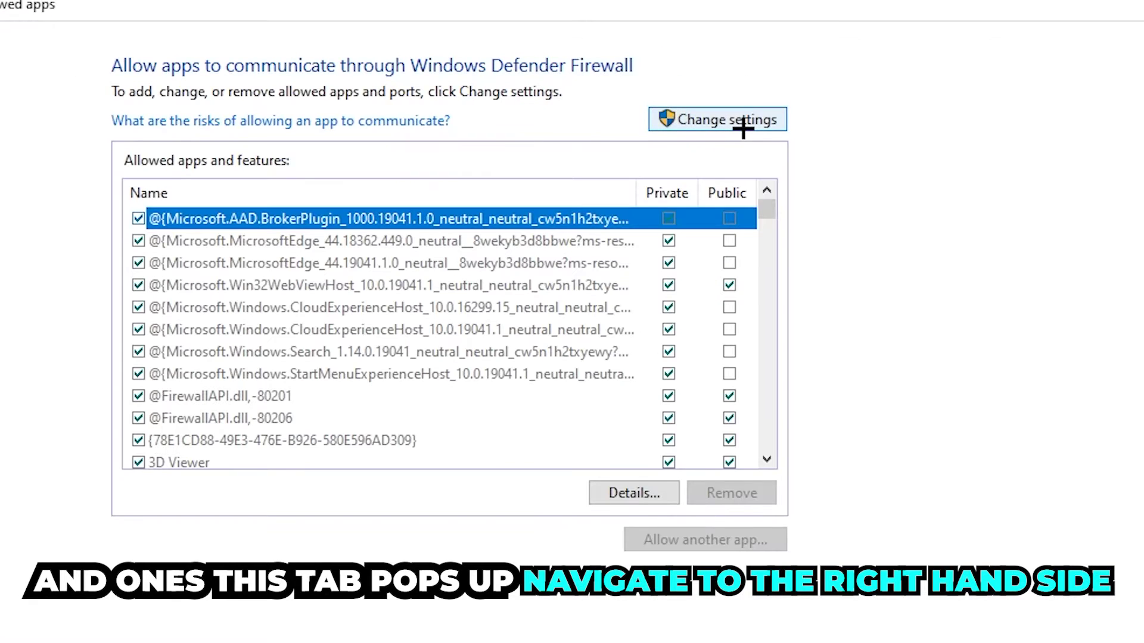
left_click(744, 121)
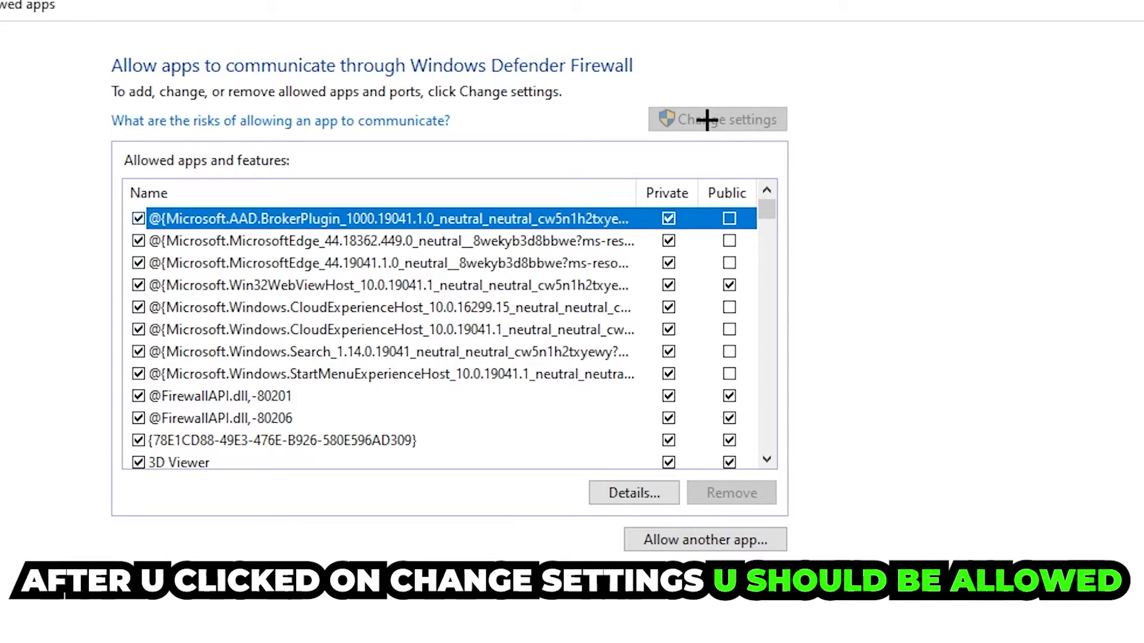
left_click(695, 540)
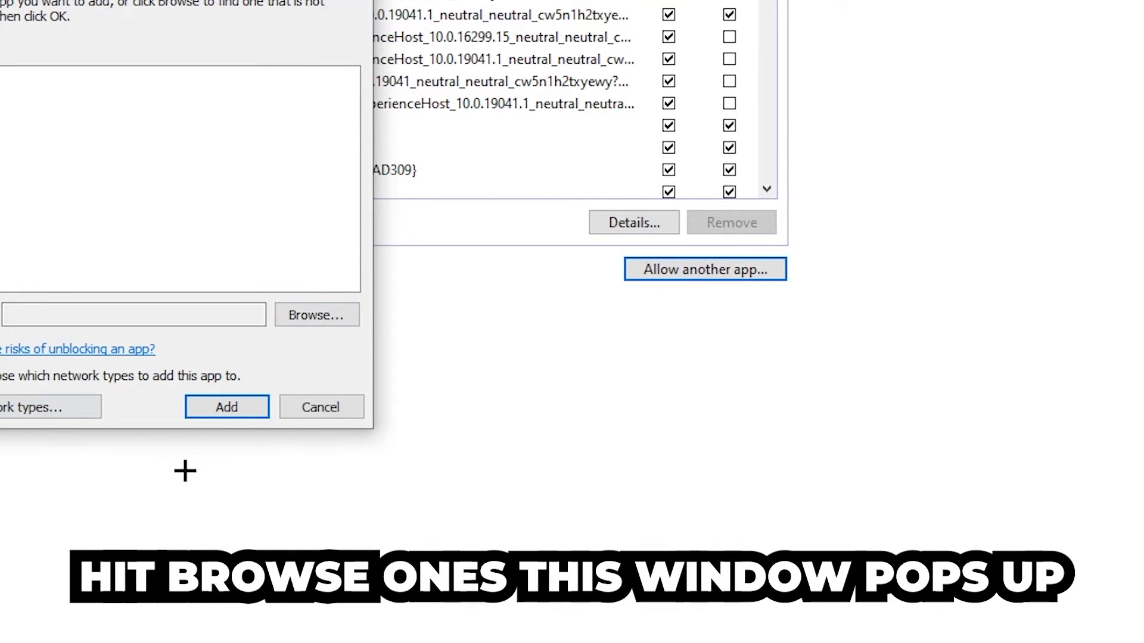
left_click(279, 311)
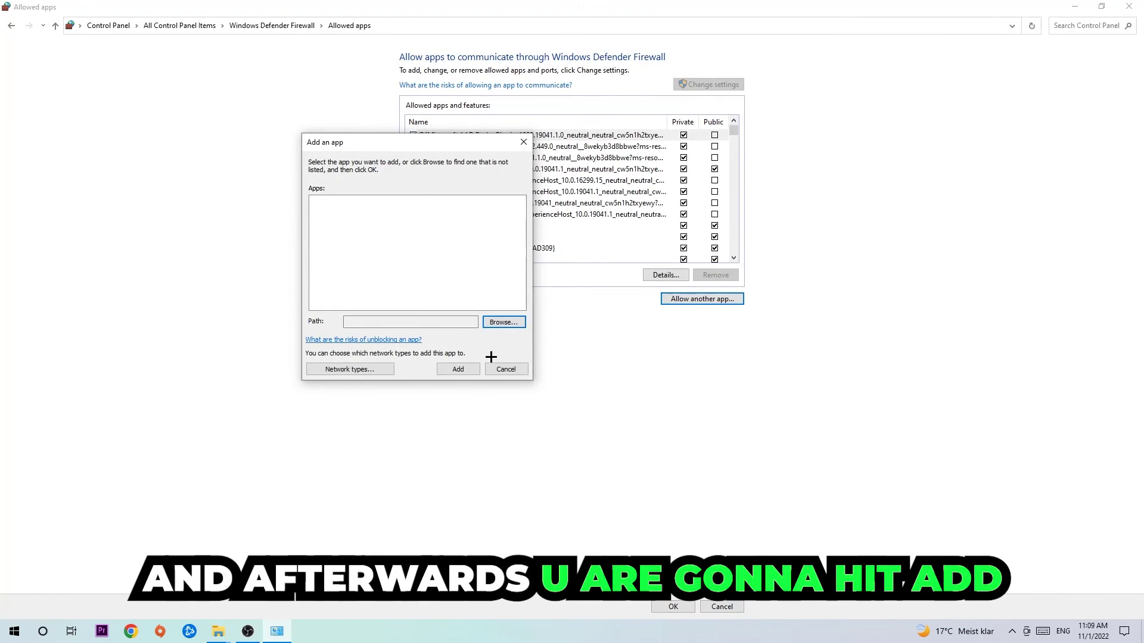
left_click(523, 143)
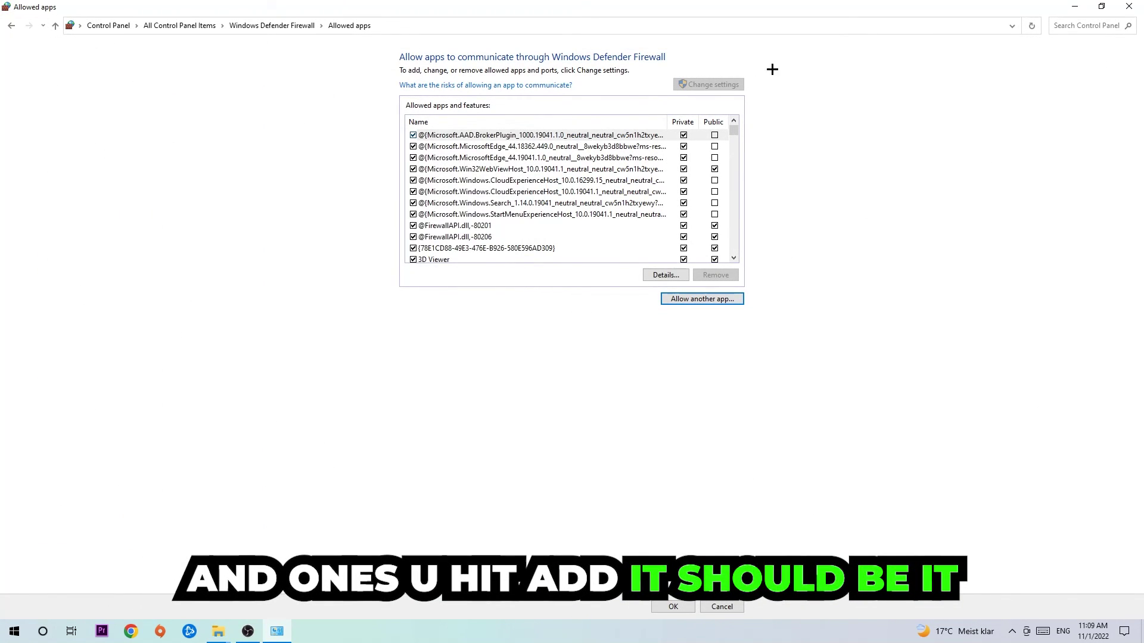